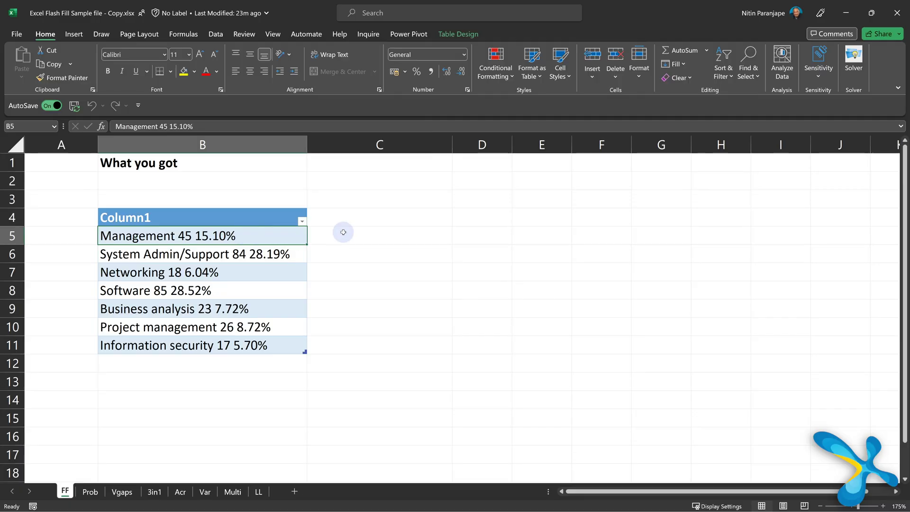
Step: Split the job categories in B5:B11 into columns at each space with Text to Columns, Delimited by Space
click(343, 232)
drag(142, 236, 142, 345)
click(216, 34)
click(541, 66)
click(466, 329)
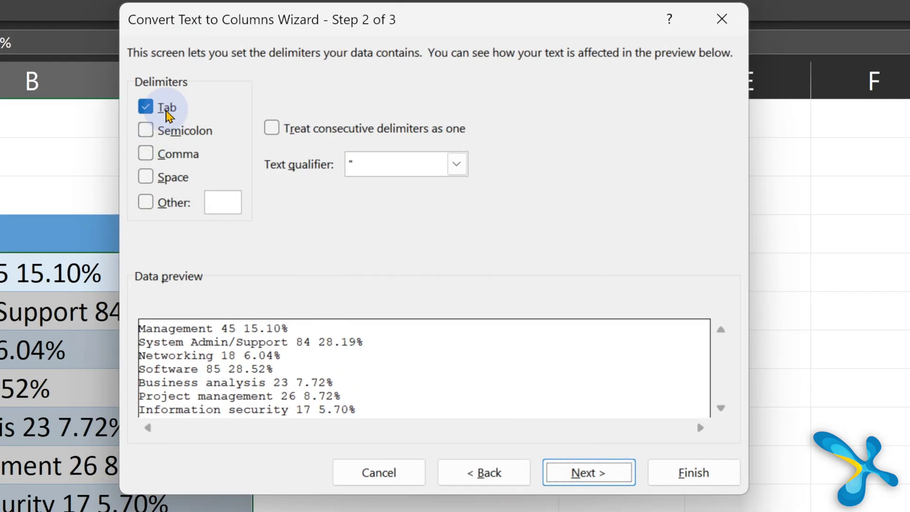
click(230, 140)
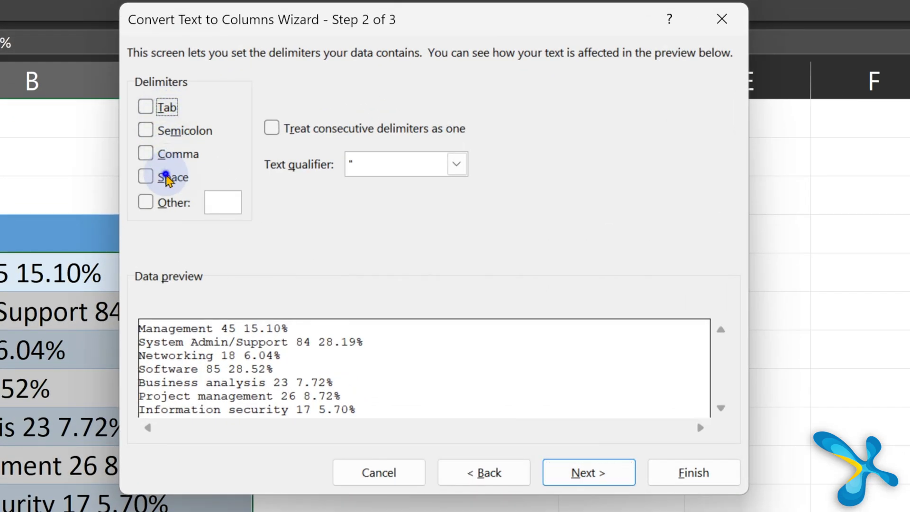
click(165, 179)
click(702, 473)
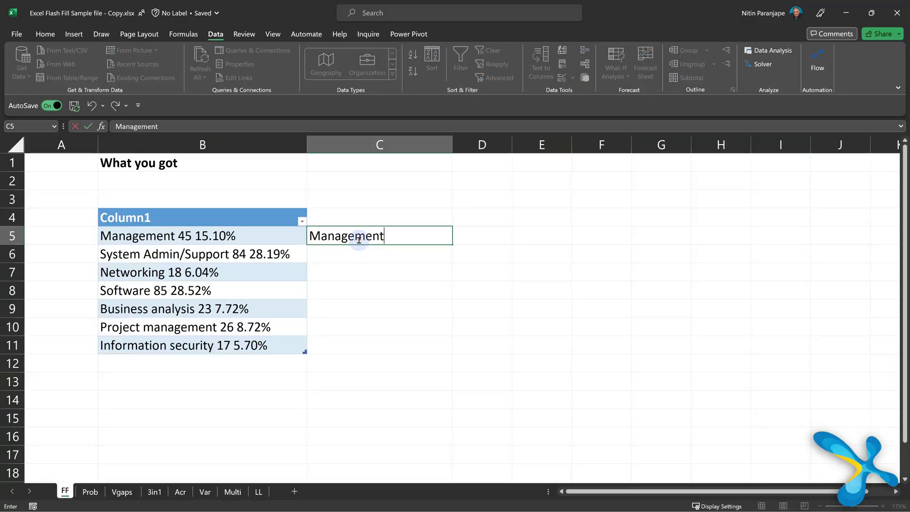
Step: Commit the Management example in C5 and Flash Fill the remaining category names into C6:C11
key(Return)
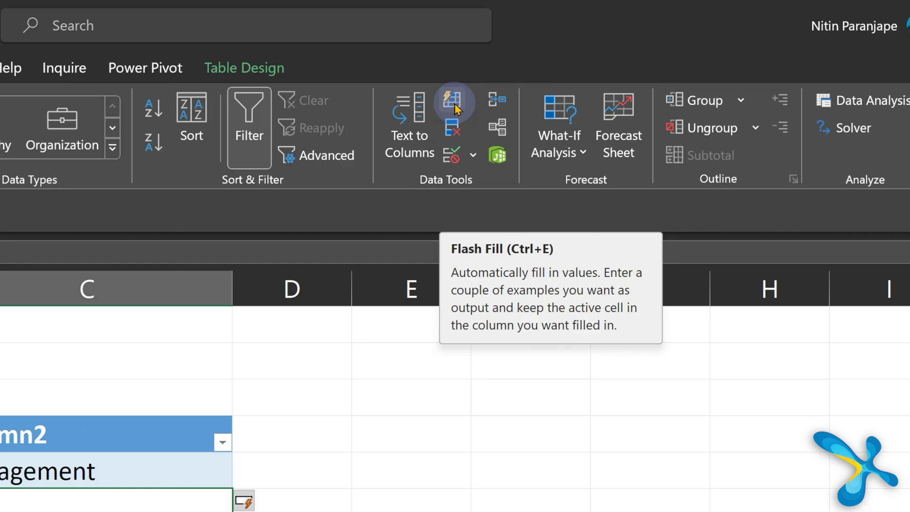
click(455, 109)
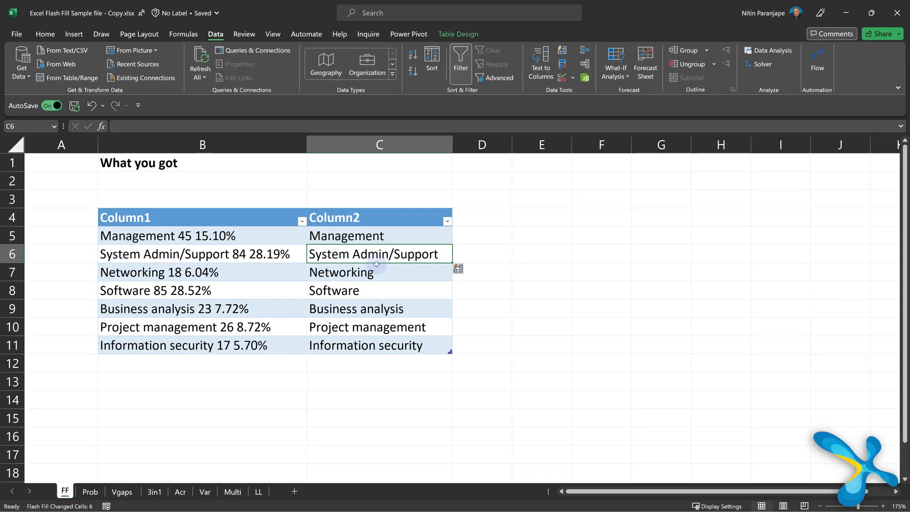
click(491, 234)
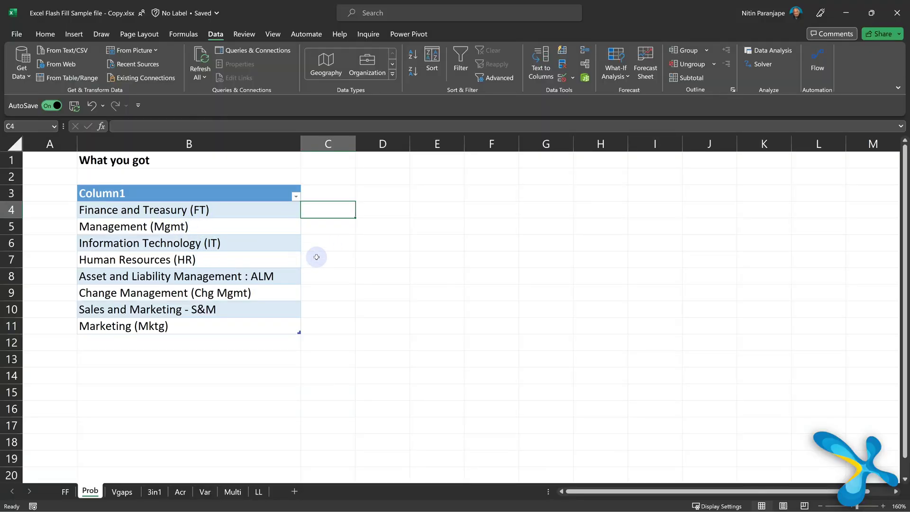
Step: Enter FT in C4 and Flash Fill the department abbreviations down column C
text(FT)
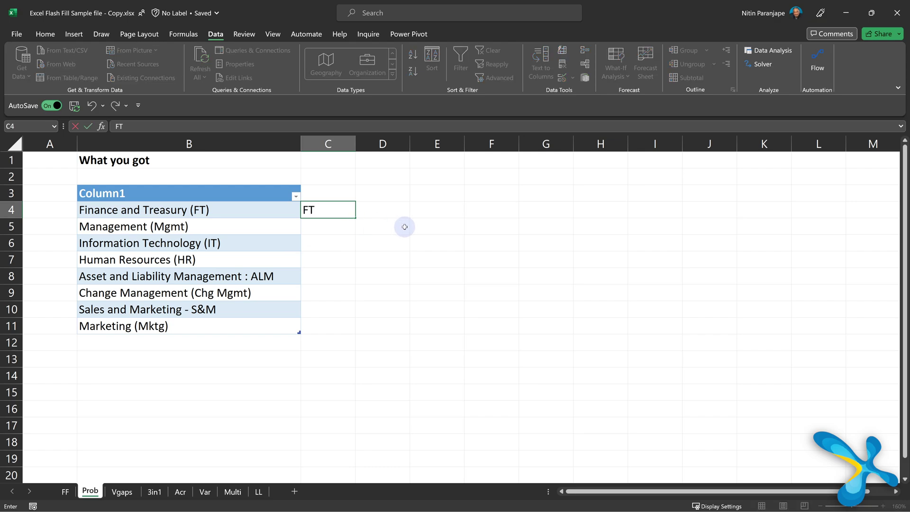
key(Return)
key(ctrl+e)
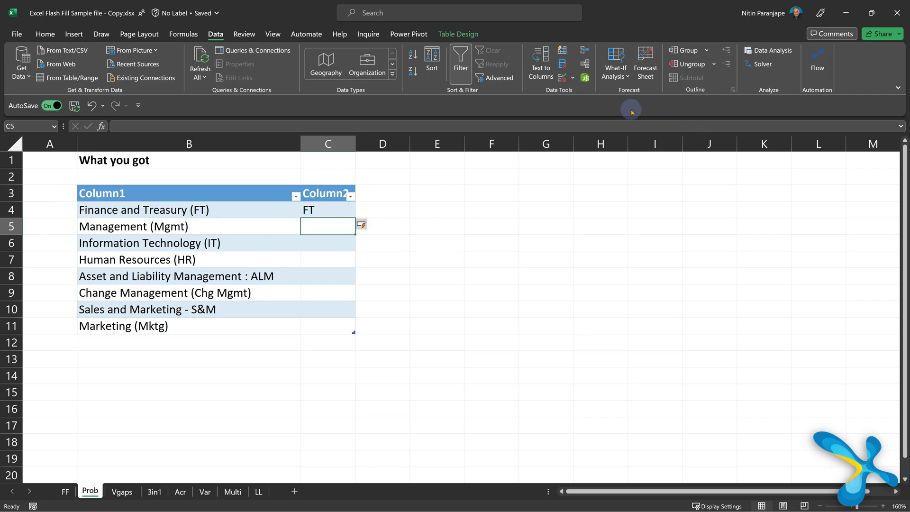
click(561, 52)
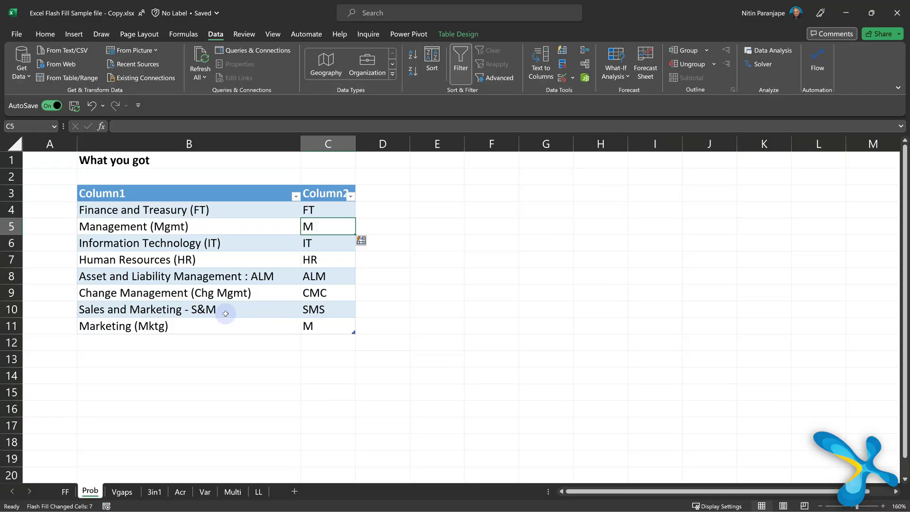
Step: Correct Management's abbreviation in C5 to Mgmt so Flash Fill updates the column
click(308, 210)
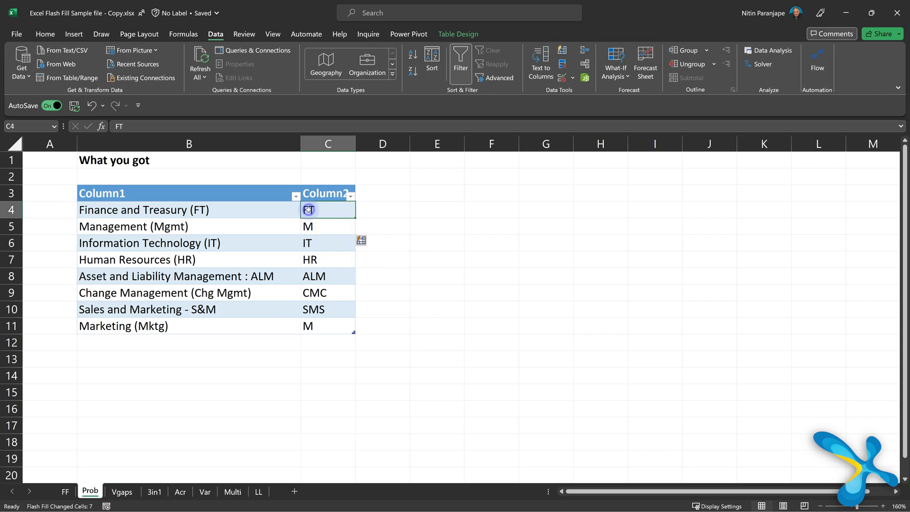
click(325, 226)
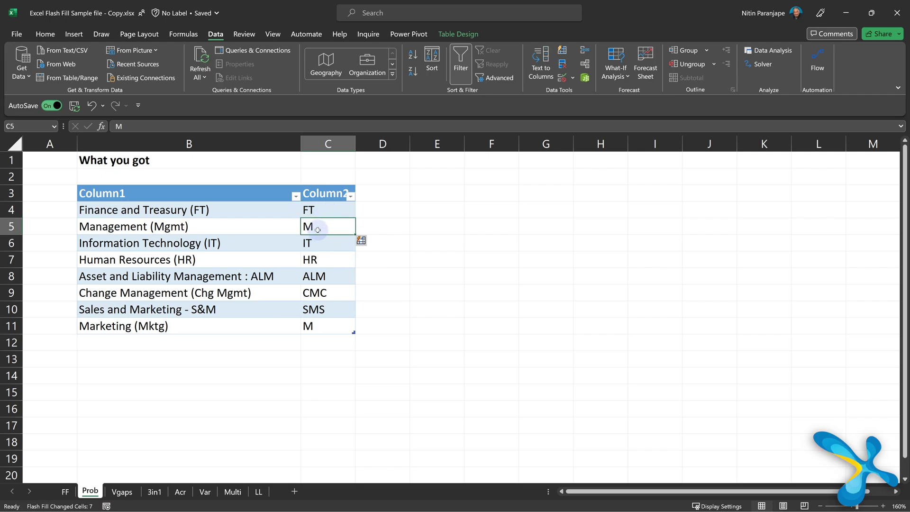
text(M)
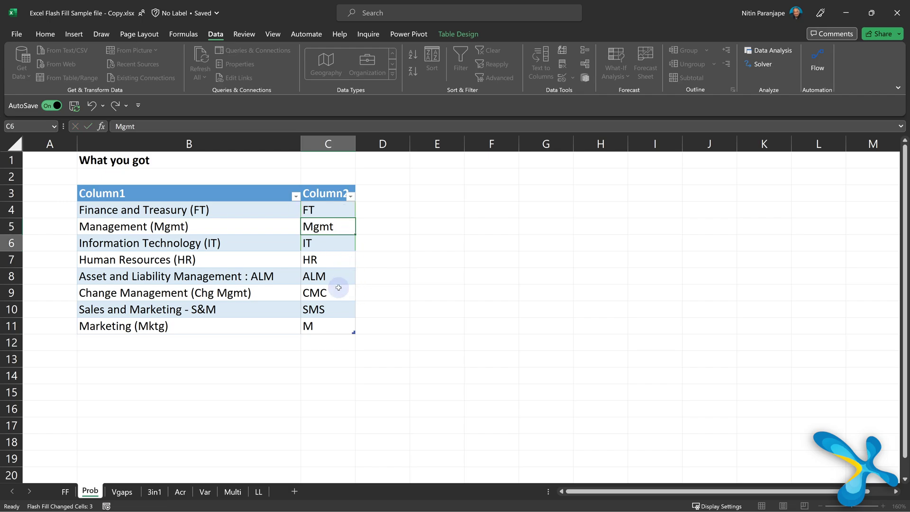
key(Return)
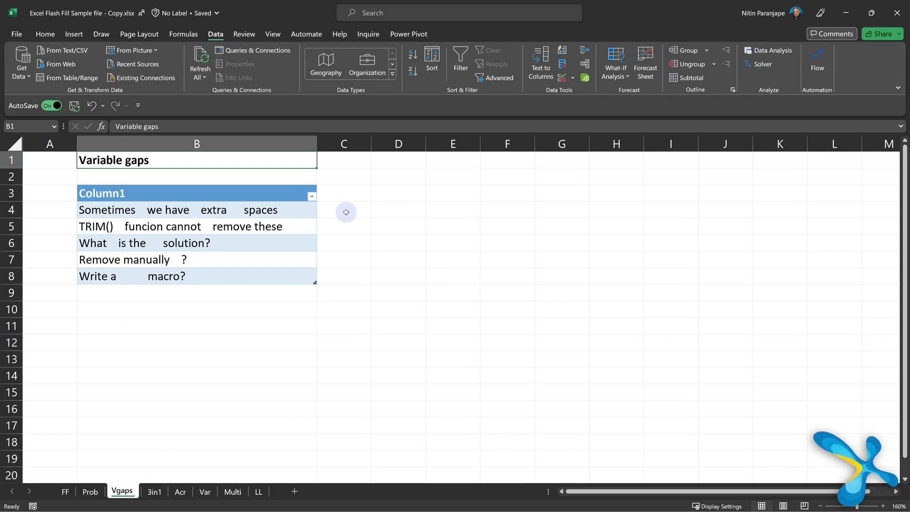
Step: Select cell C4 beside the first extra-spaced sentence on the Vgaps sheet
click(346, 212)
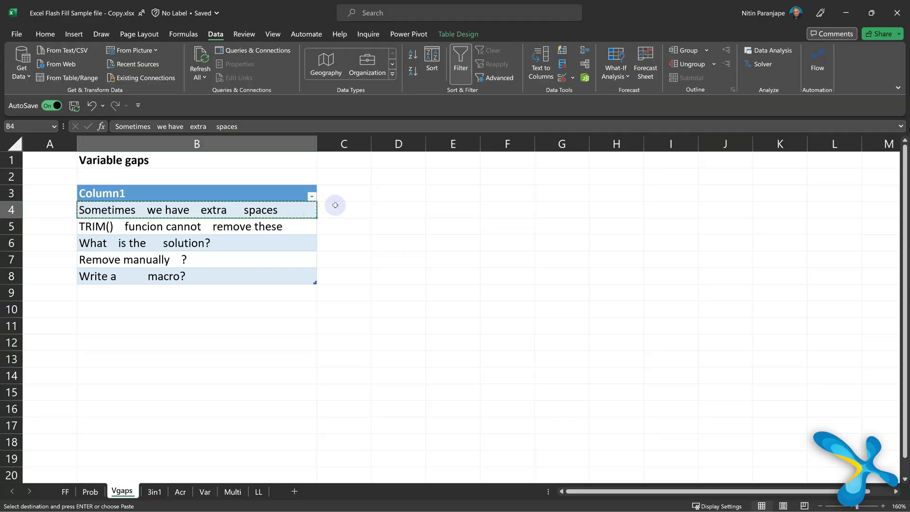
Step: Paste the first sentence into C4, strip its extra spaces, and Flash Fill cleaned sentences down column C
text(Sometimes   we have   extra    spaces)
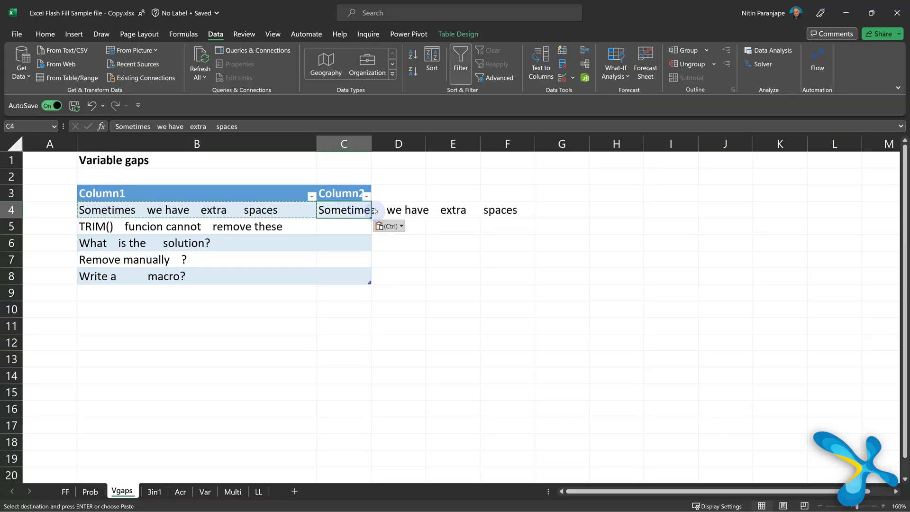
double_click(371, 143)
double_click(382, 210)
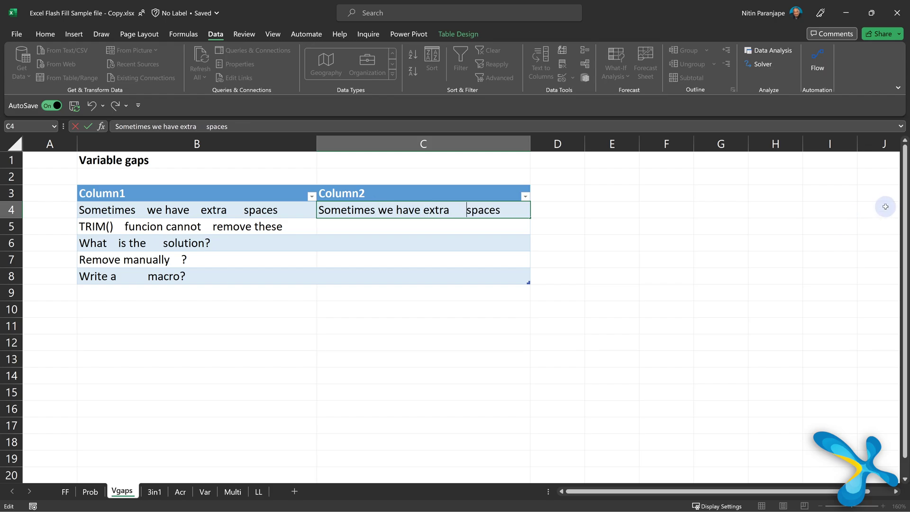
key(Return)
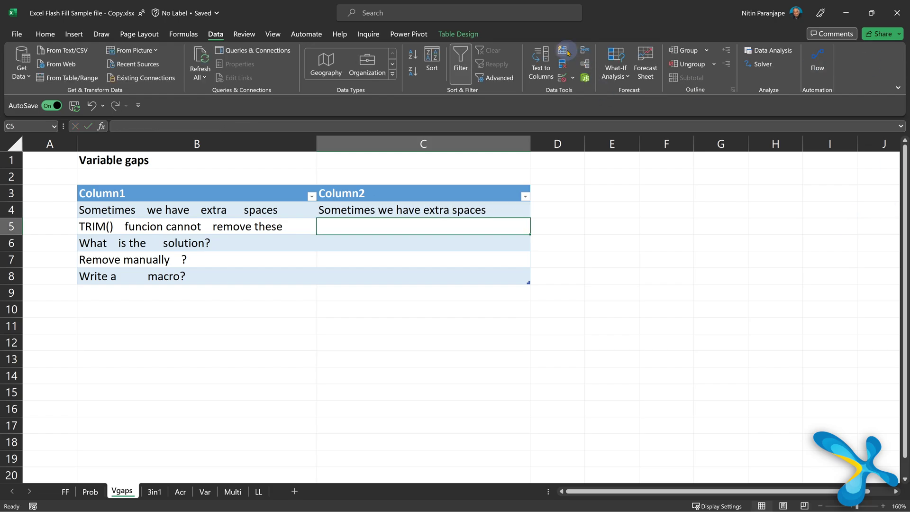
click(564, 51)
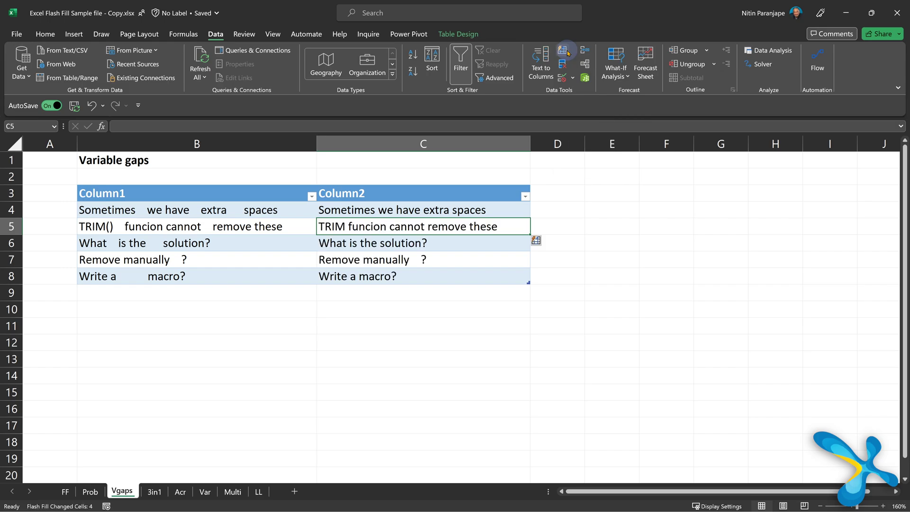
click(417, 263)
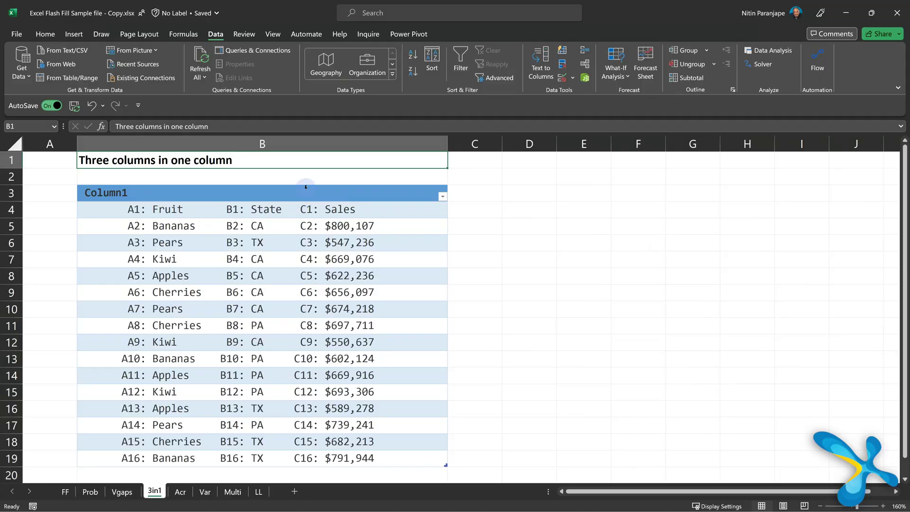
Step: On the 3in1 sheet, enter 800107 in C5 and Flash Fill sales figures into C5:C19, then go to Acr
click(469, 232)
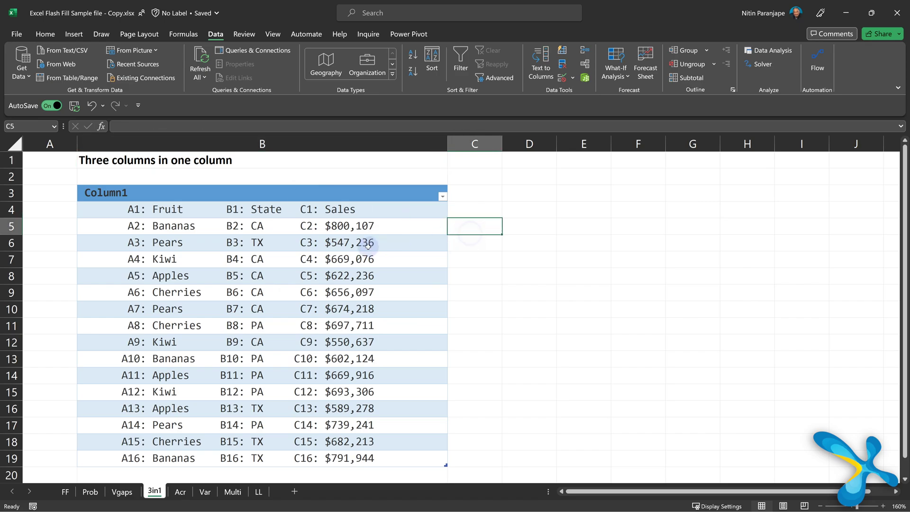
click(463, 206)
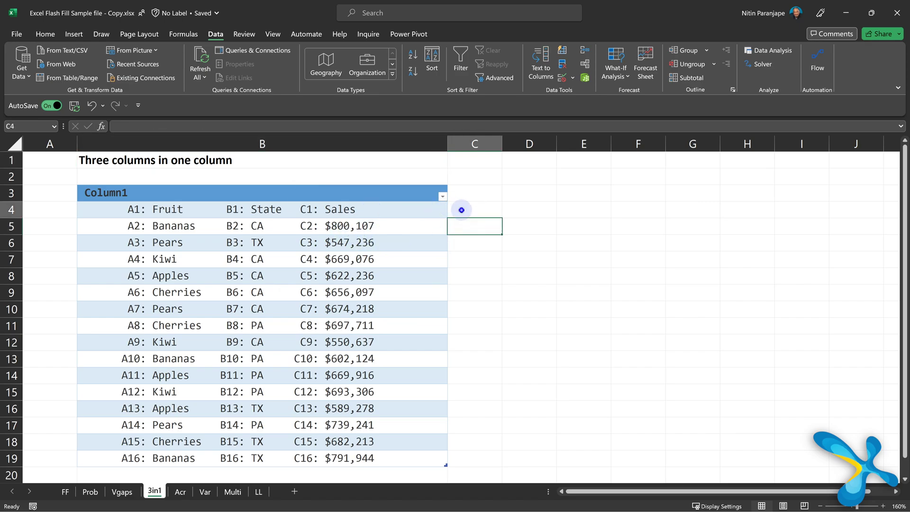
click(460, 226)
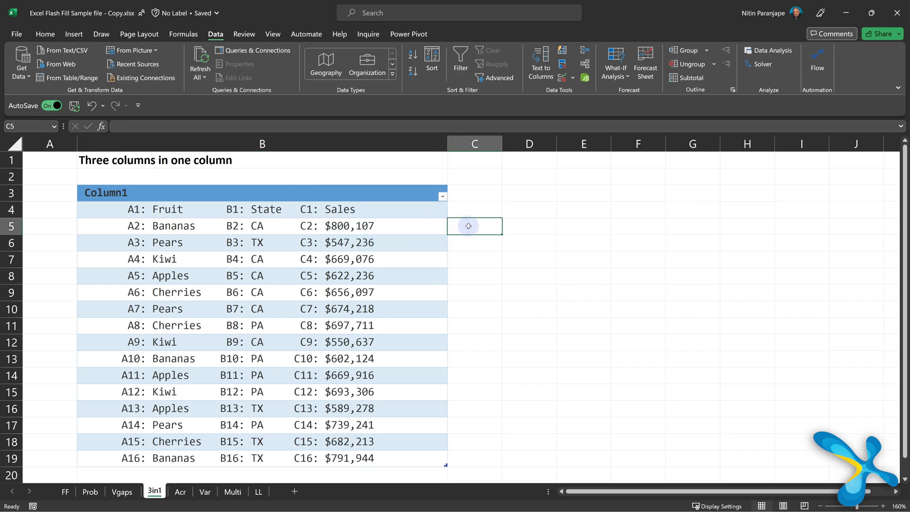
text(800107)
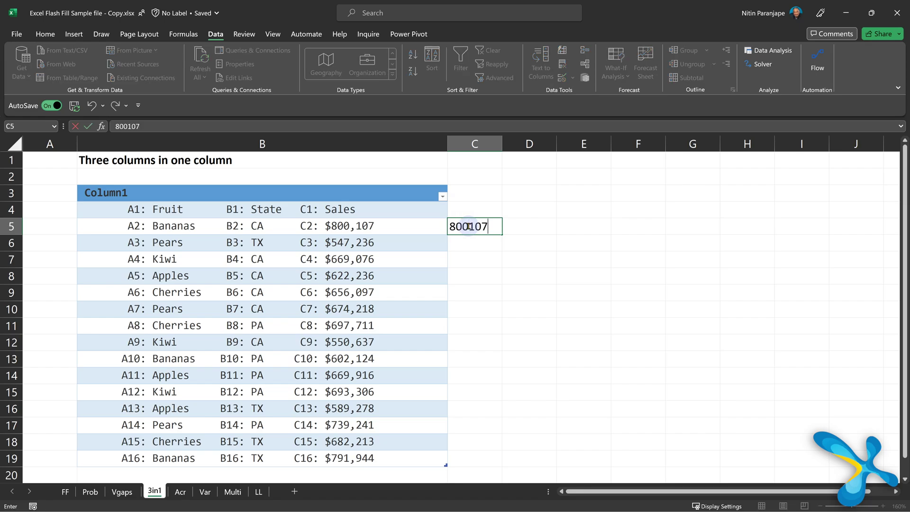
key(Return)
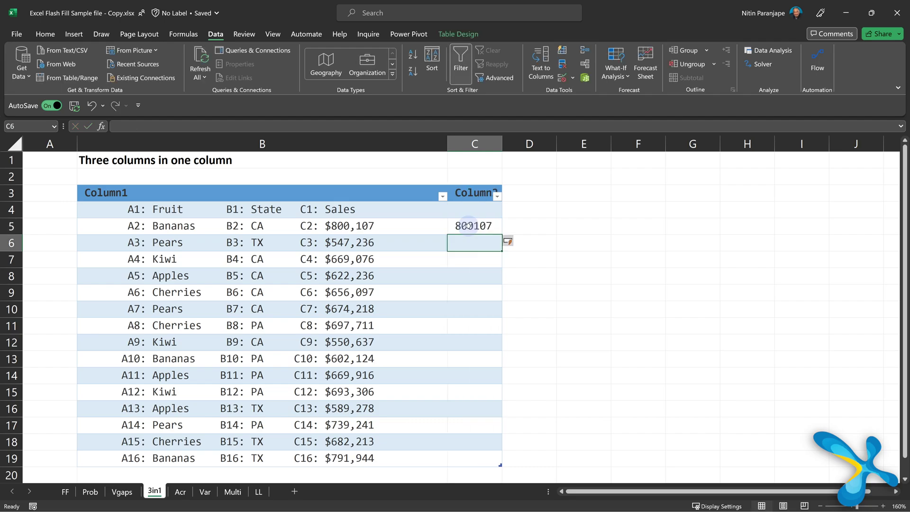
key(ctrl+e)
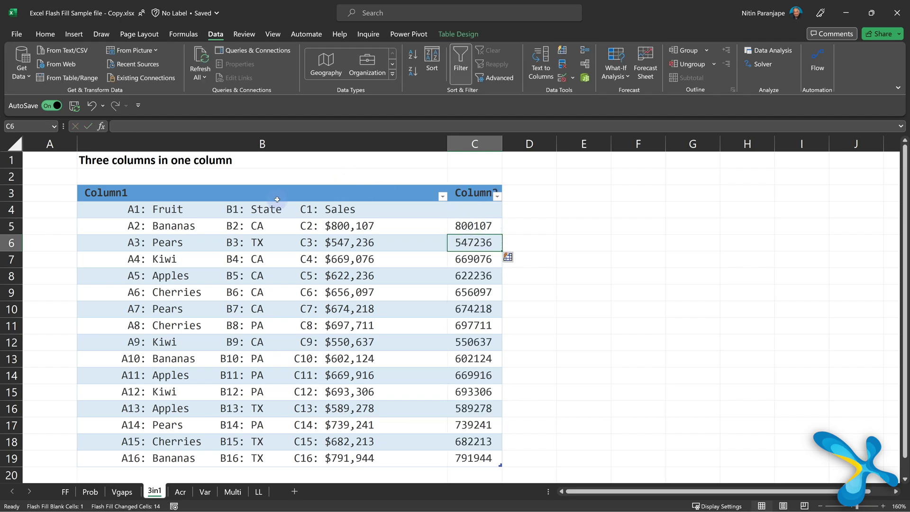
click(185, 491)
Step: Type USA in C4 beside United States of America and Flash Fill acronyms for the remaining names
click(171, 214)
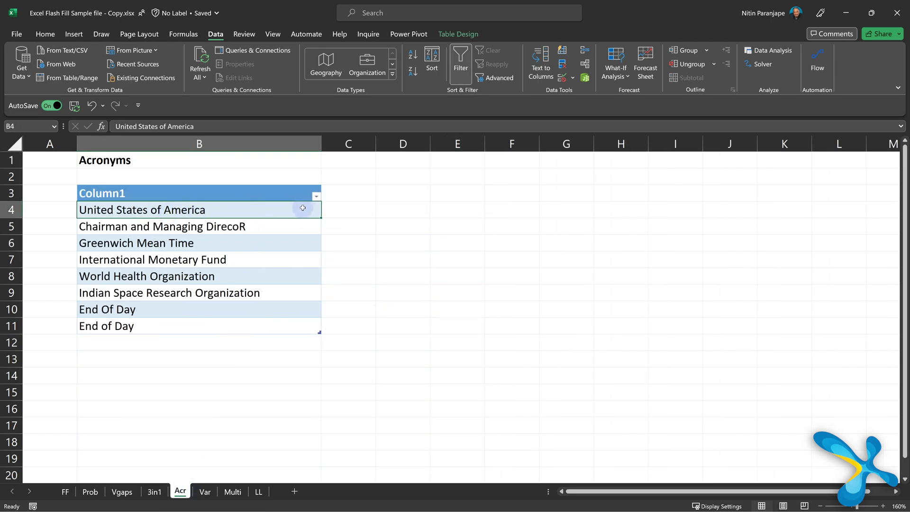
click(347, 216)
text(U)
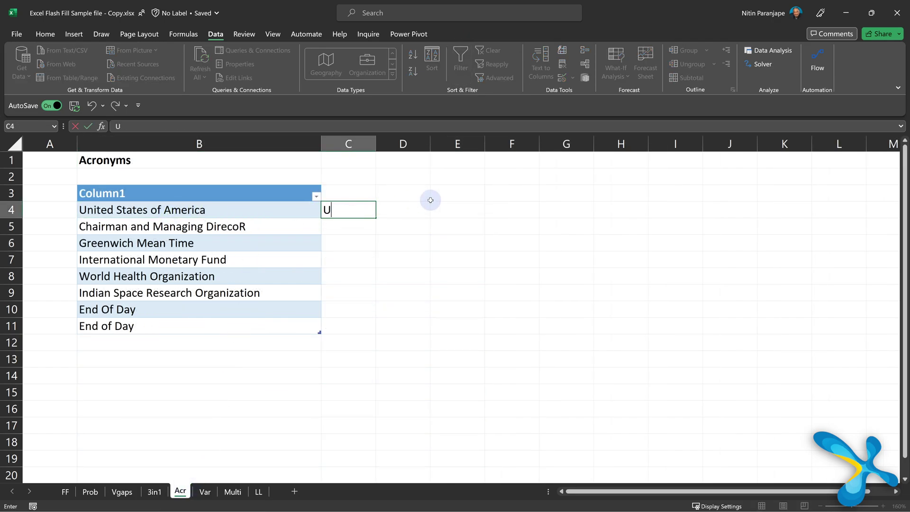
text(SA)
key(Return)
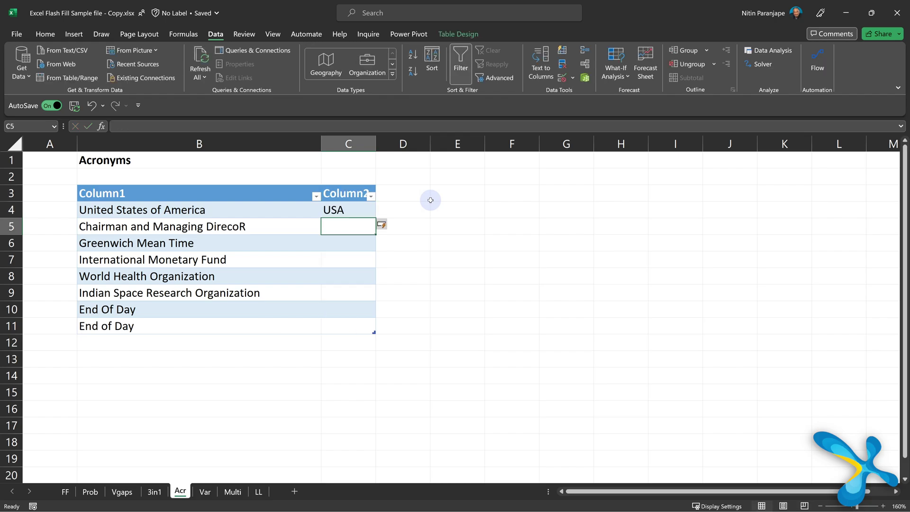
key(ctrl+e)
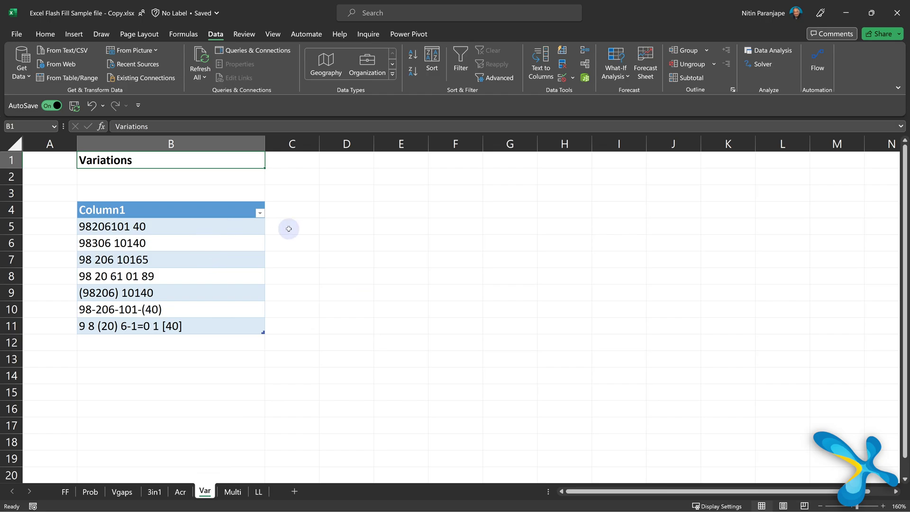
click(290, 228)
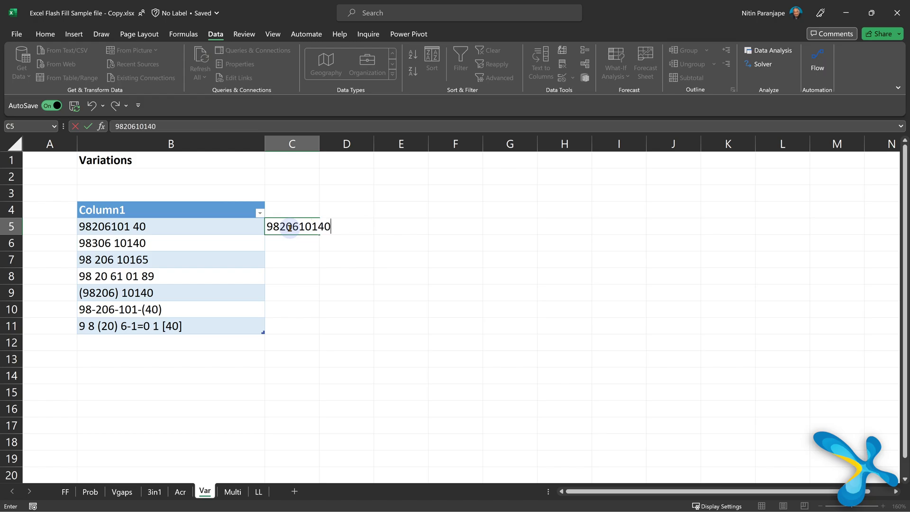
key(Return)
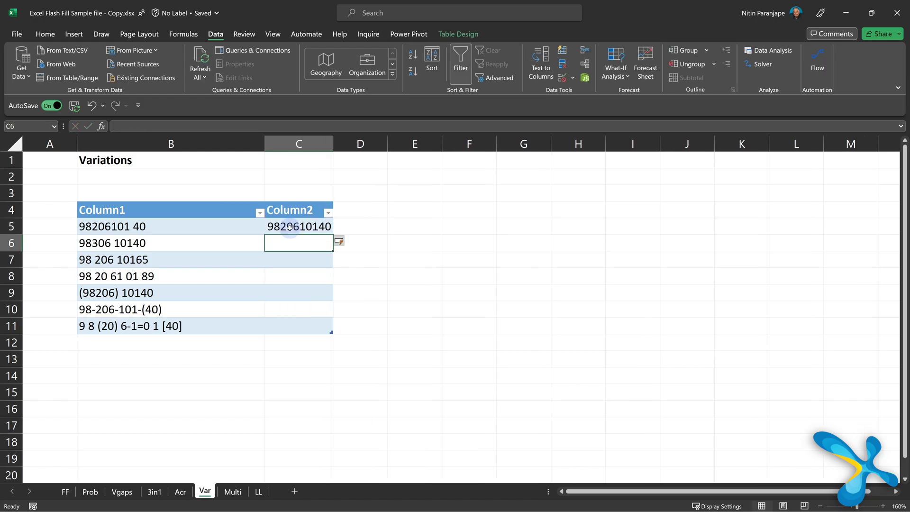
key(ctrl+e)
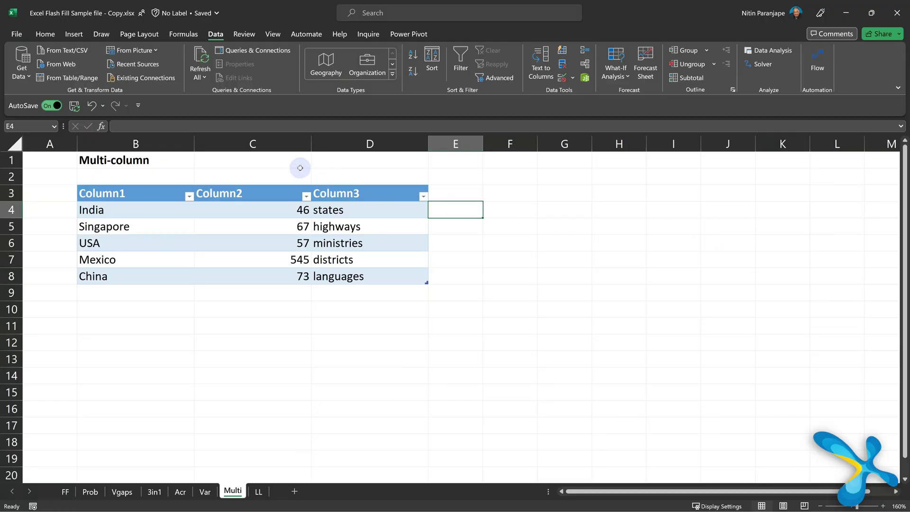
Step: Narrow column C, enter 'India has 46 STATES' in E4, and widen column E to fit
drag(313, 142, 257, 143)
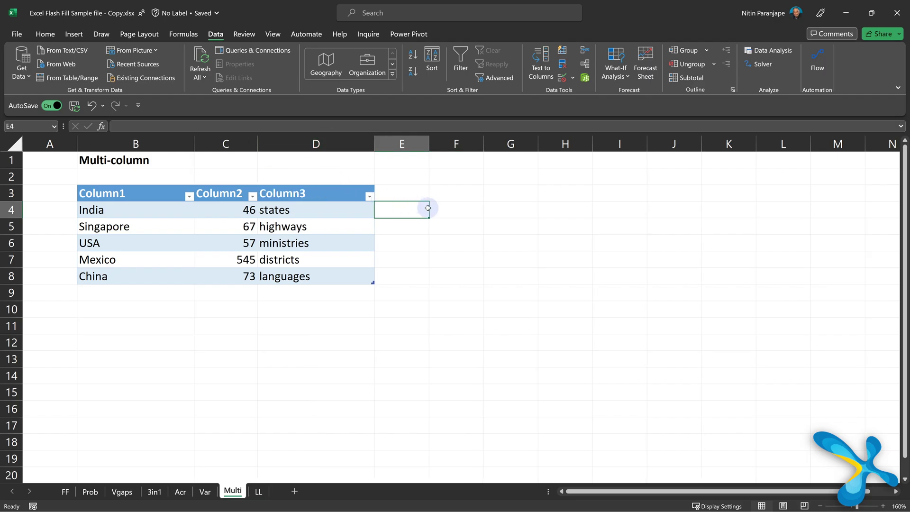
text(India has 46 STATES)
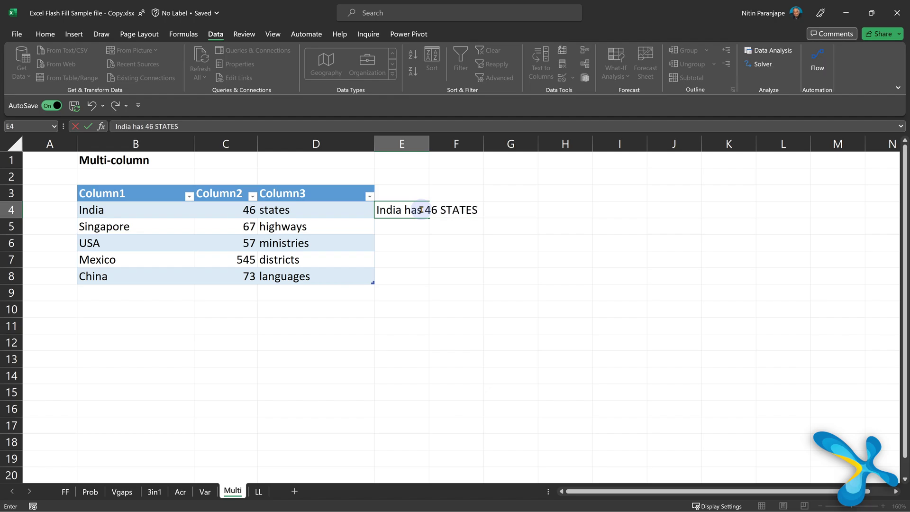
key(Return)
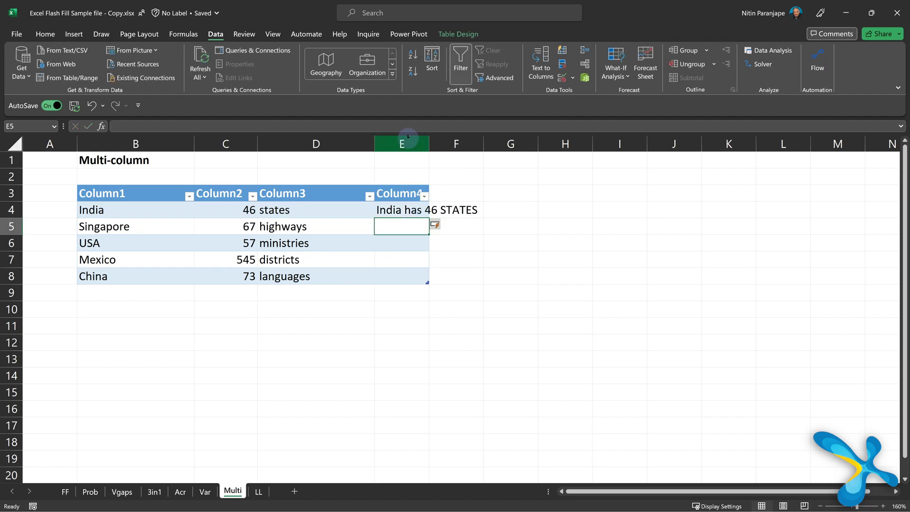
drag(429, 140, 540, 139)
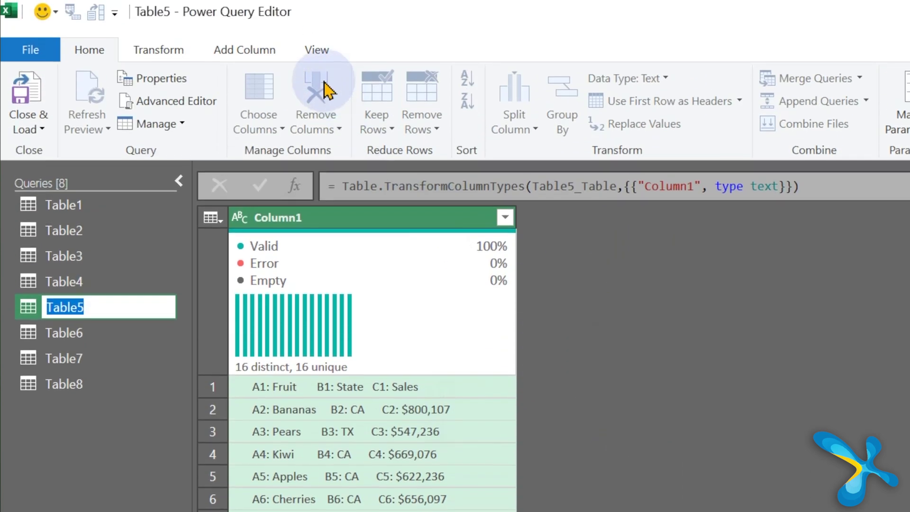
Step: Begin a Column From Examples based on the selected Column1 of Table5
click(261, 52)
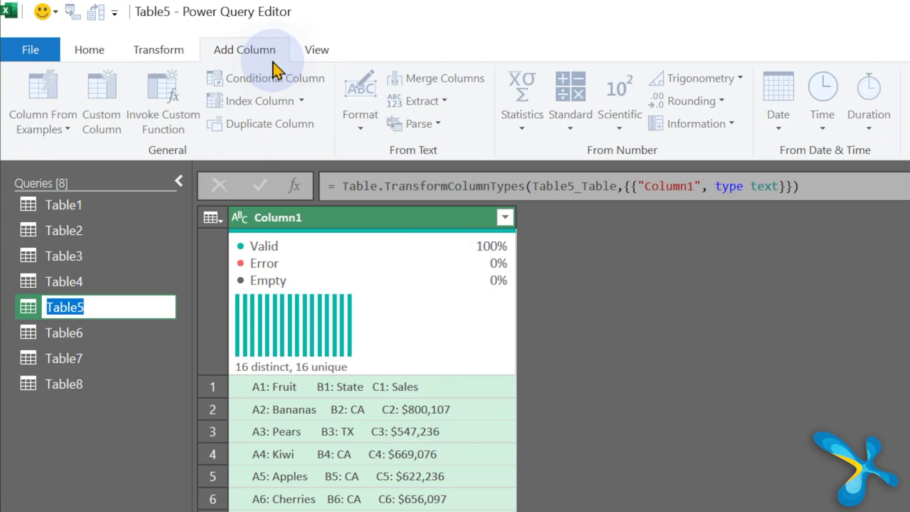
click(349, 218)
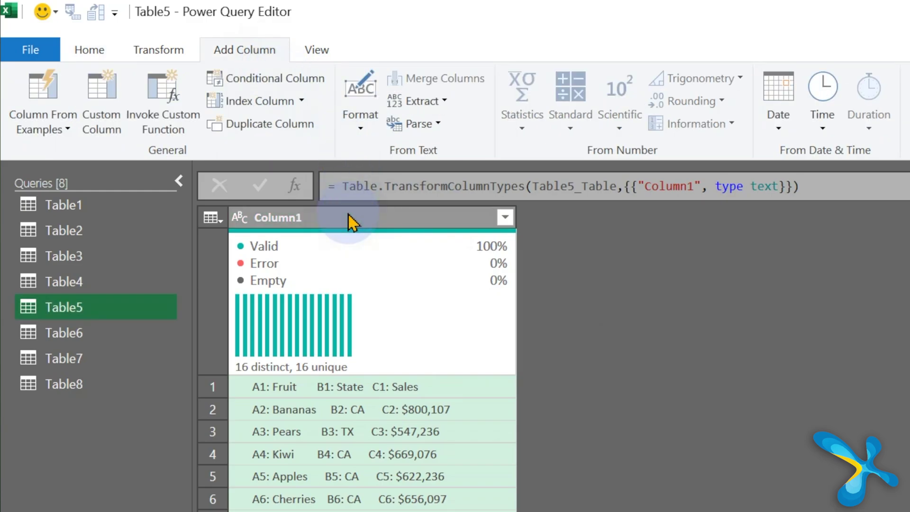
click(65, 129)
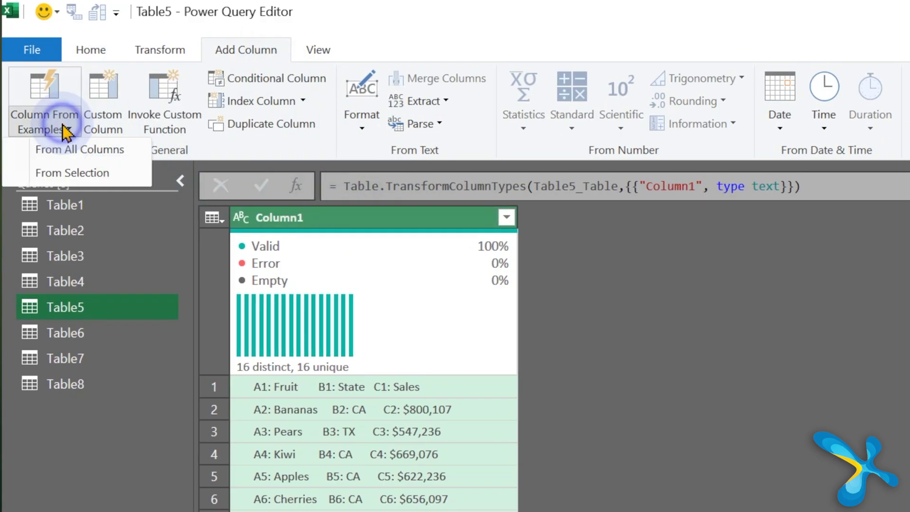
click(91, 183)
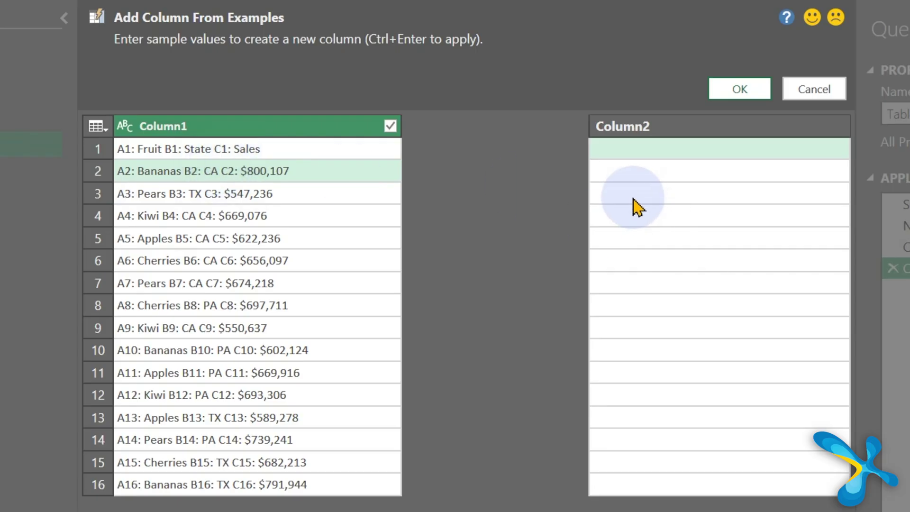
Step: Enter 800107 as the first example by trimming row 2's Column1 text to its sales figure
click(639, 190)
click(636, 177)
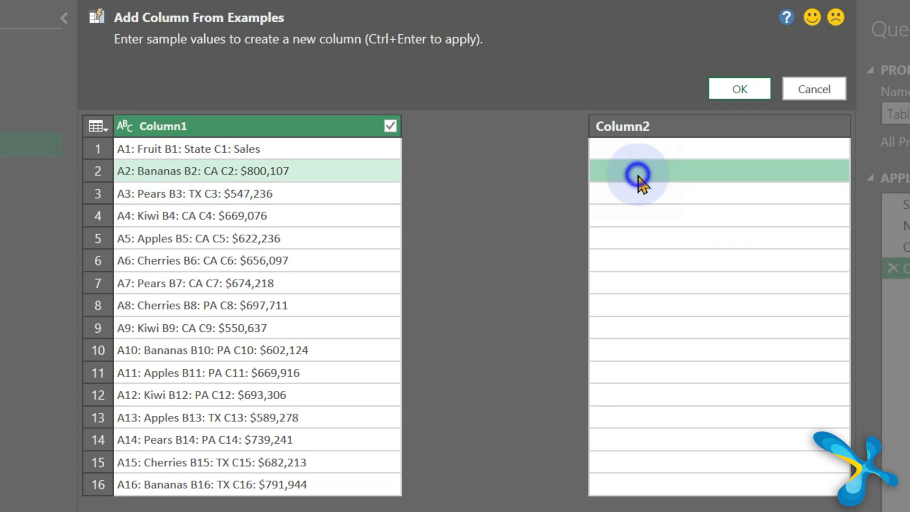
click(758, 255)
click(789, 194)
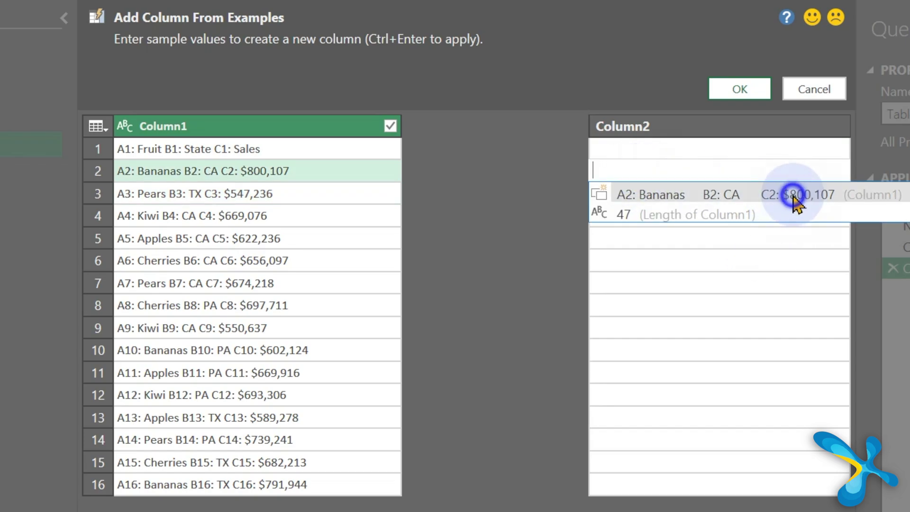
click(782, 171)
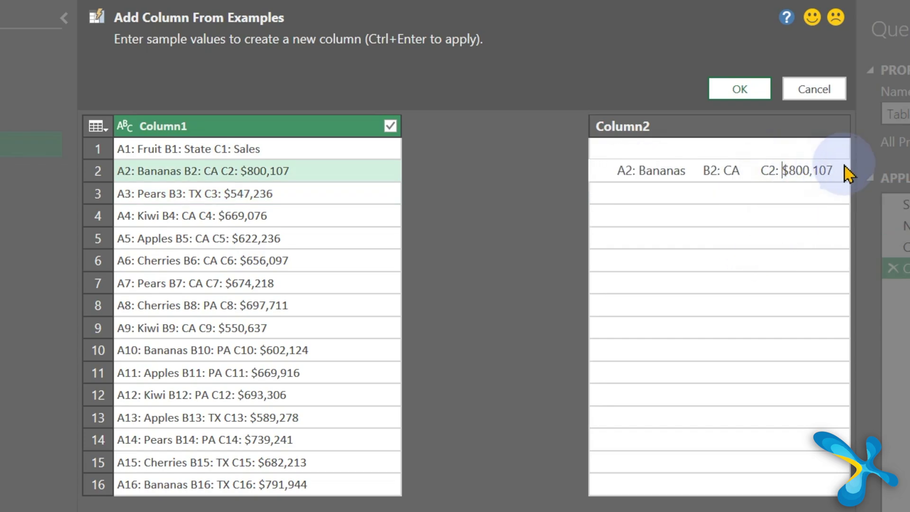
key(shift+Home)
key(BackSpace)
key(Delete)
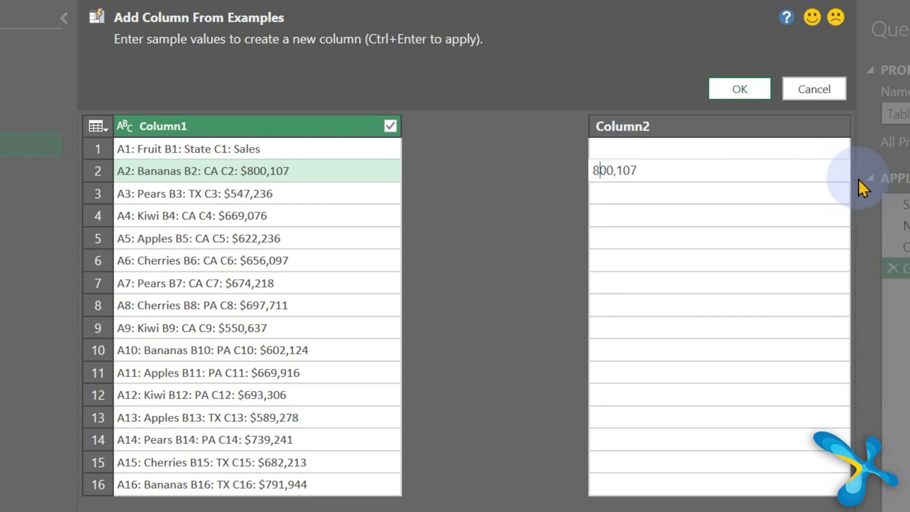
key(Return)
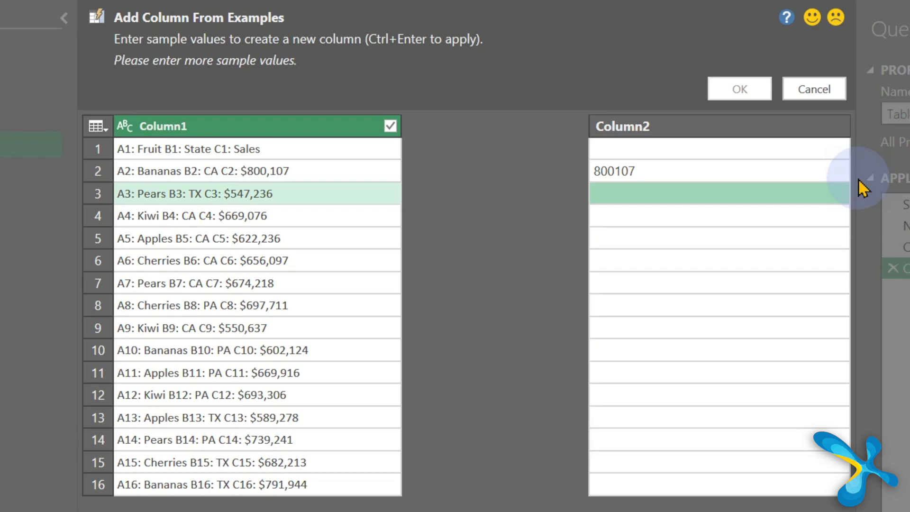
Step: Add 547236 as the second example and accept the new Custom column
text(547236)
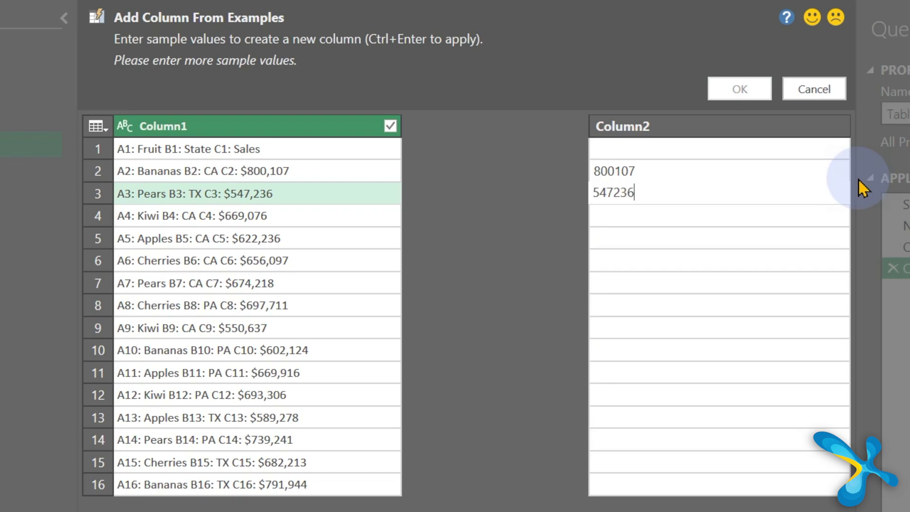
key(Return)
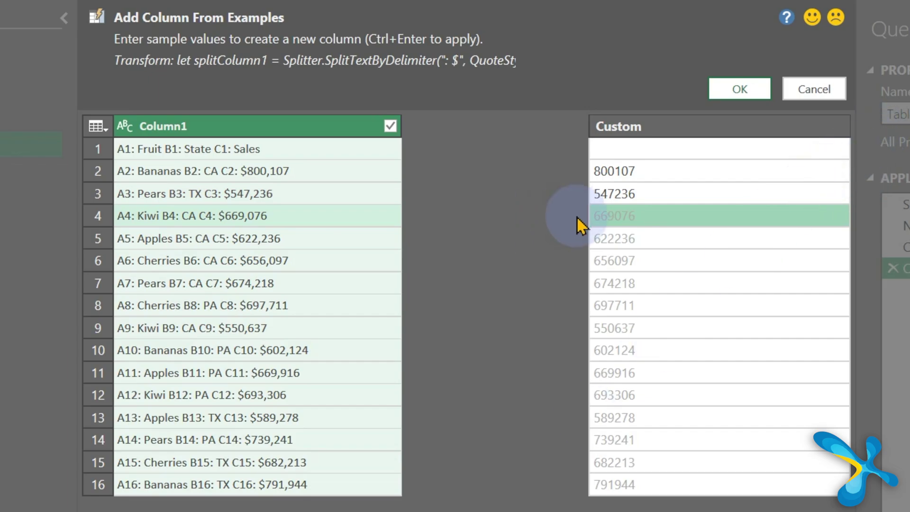
click(745, 88)
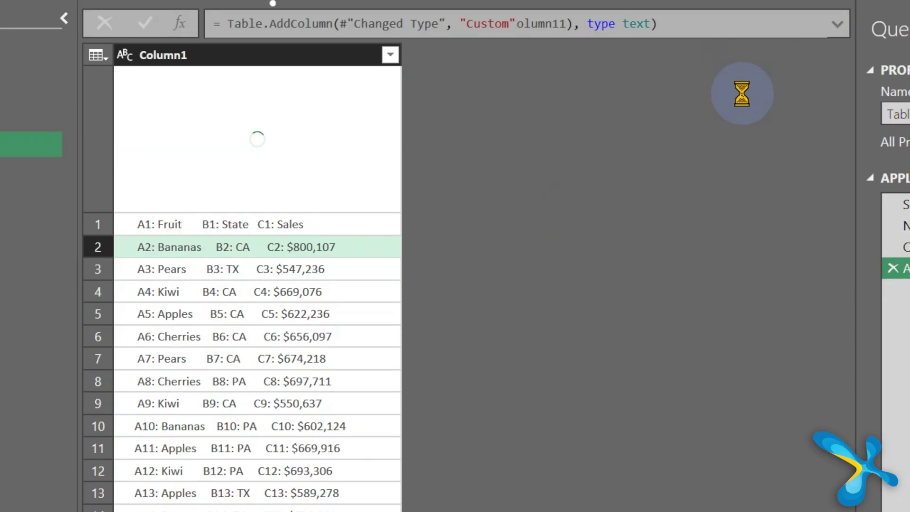